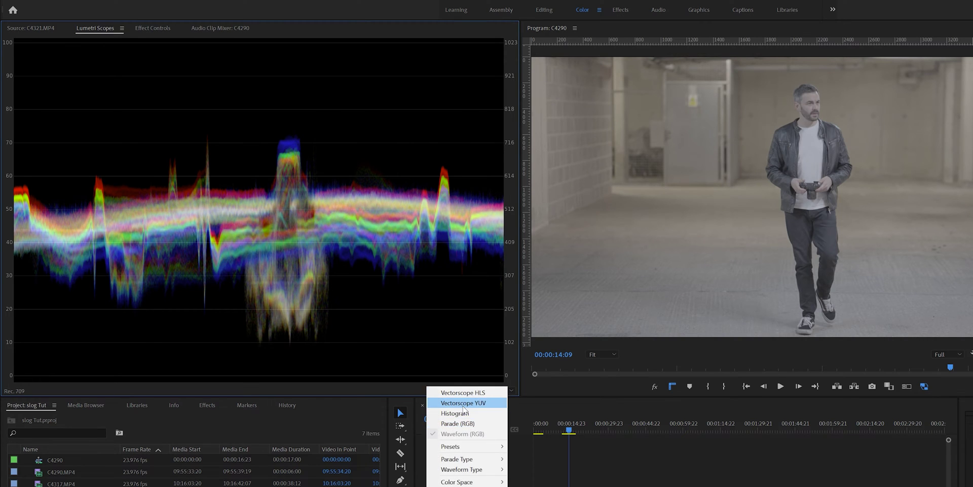
# Add the YUV vectorscope to the Lumetri Scopes next to the RGB waveform
pyautogui.click(456, 402)
# Add the RGB parade to the scopes and collapse the Vignette section
pyautogui.rightClick(431, 391)
pyautogui.click(457, 423)
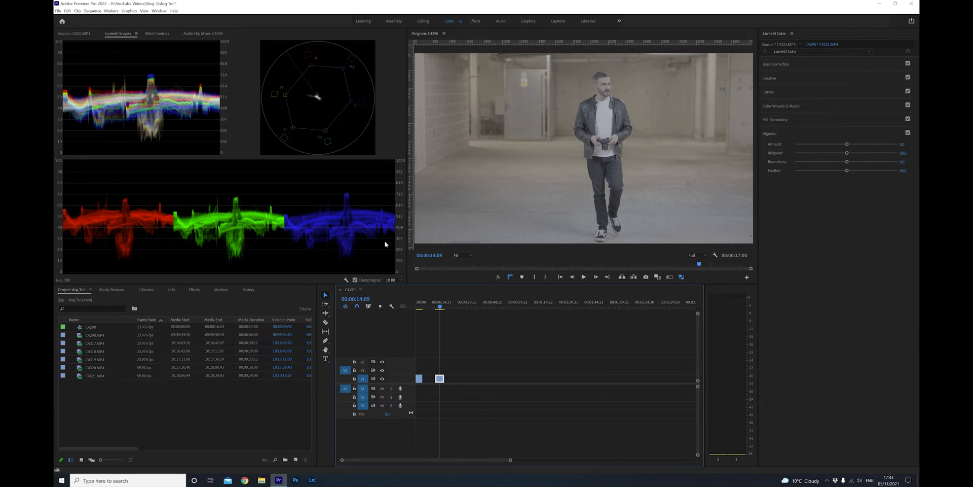
pyautogui.click(769, 133)
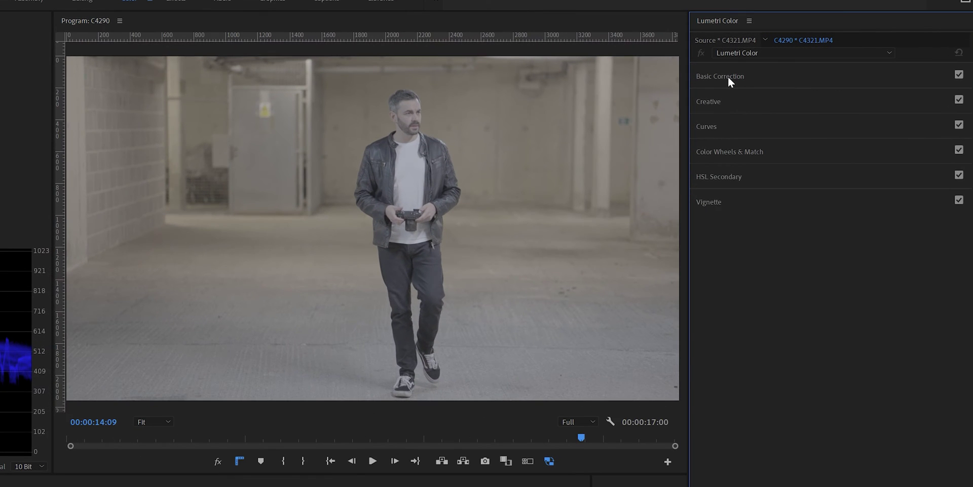
# Expand Basic Correction and browse the Input LUT list, leaving it at None
pyautogui.click(730, 81)
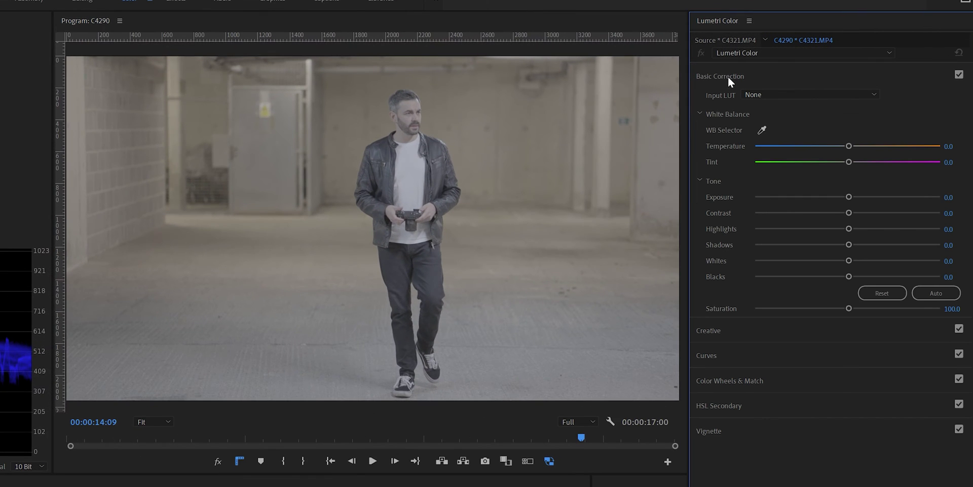
pyautogui.click(860, 98)
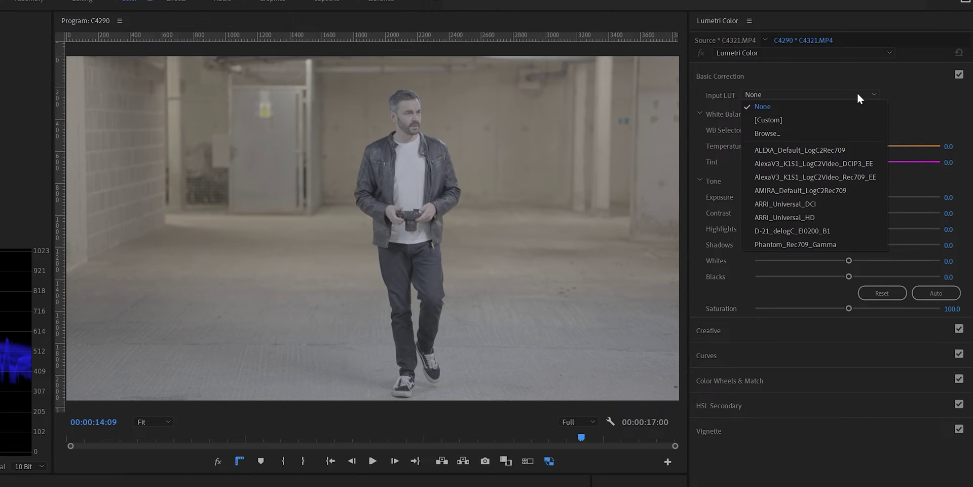
pyautogui.click(858, 96)
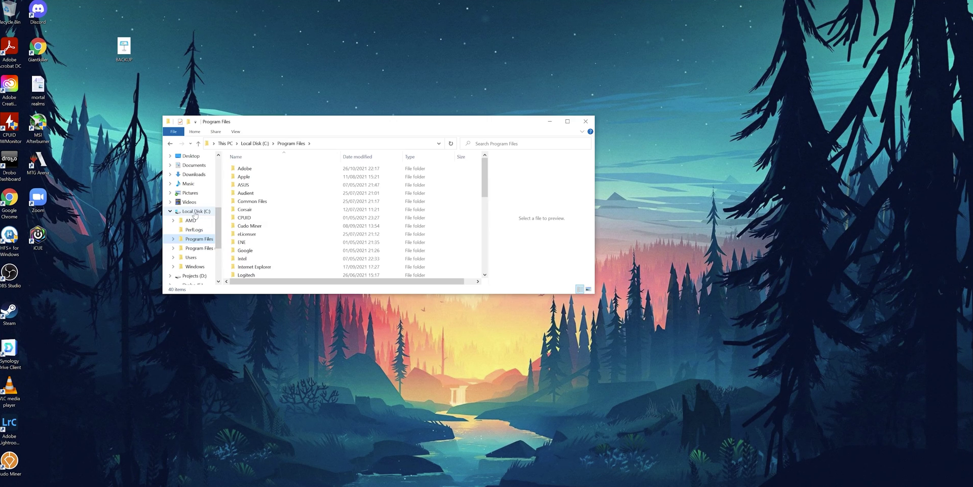
# Browse to C:\Program Files\Adobe\Adobe Premiere Pro 2022\Lumetri\LUTs\Technical
pyautogui.click(201, 211)
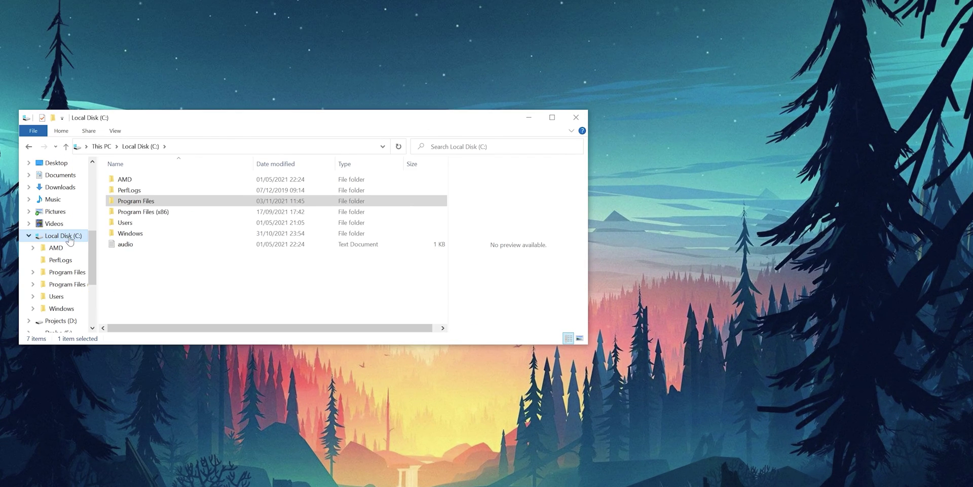
pyautogui.doubleClick(141, 202)
pyautogui.doubleClick(133, 181)
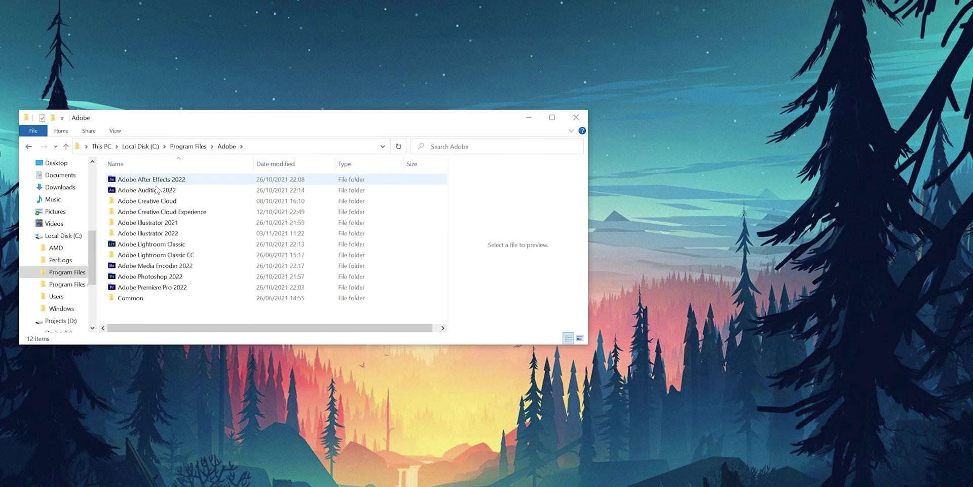
pyautogui.doubleClick(151, 287)
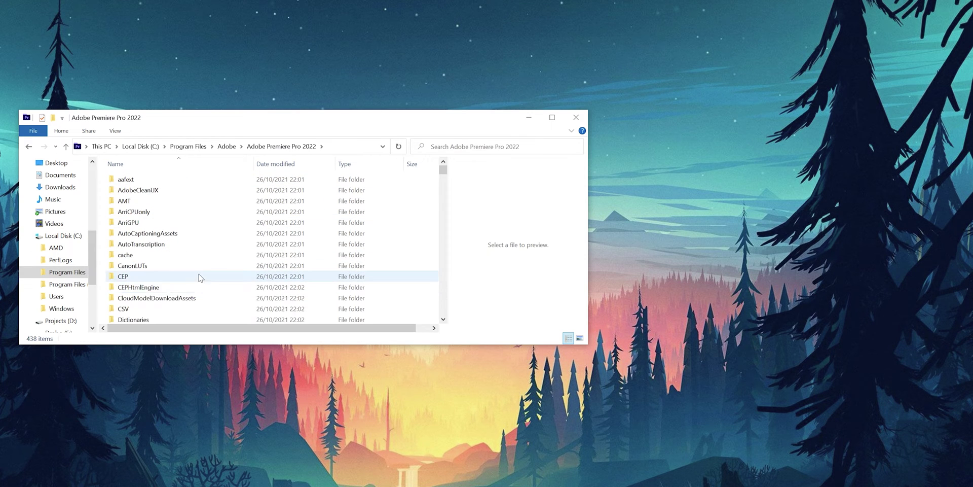
pyautogui.scroll(-5, 183, 278)
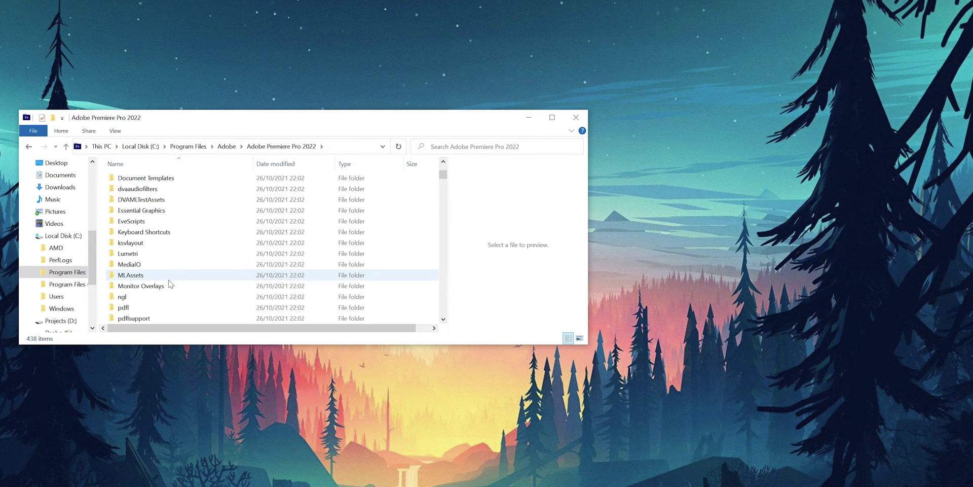
pyautogui.doubleClick(131, 254)
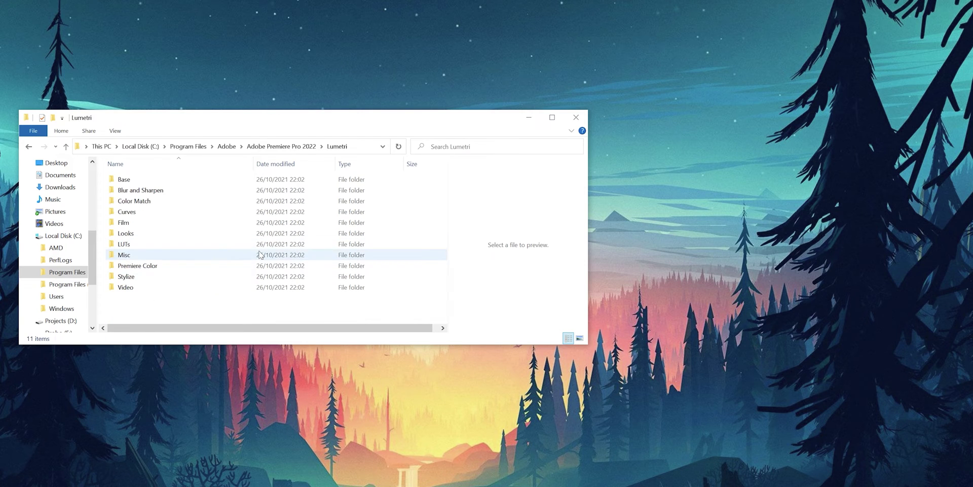
pyautogui.doubleClick(123, 245)
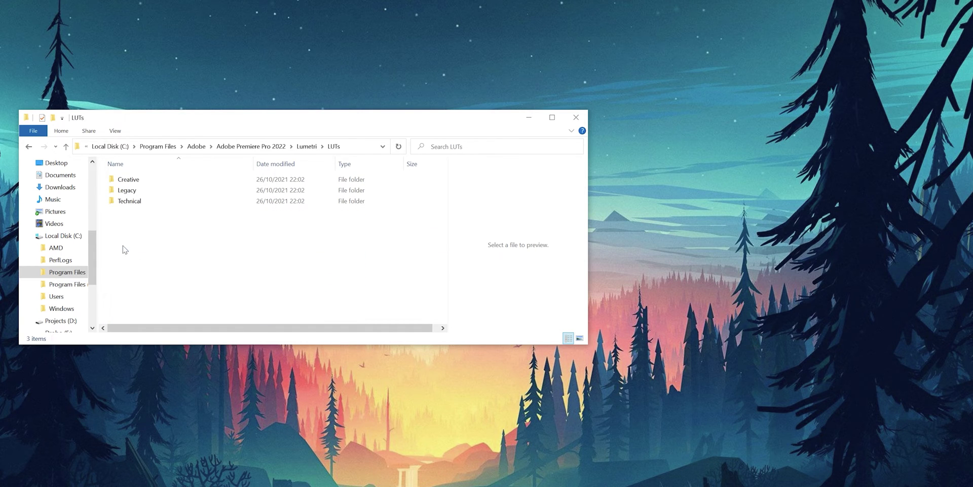
pyautogui.doubleClick(128, 201)
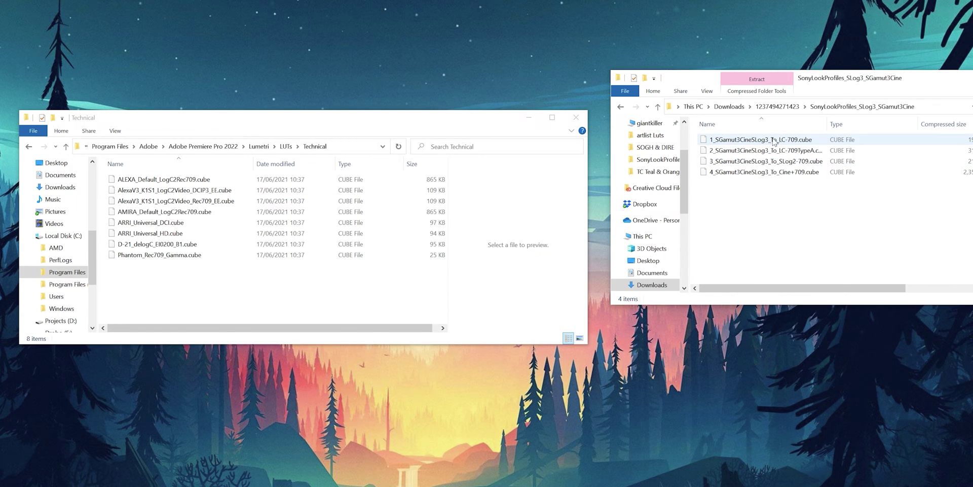
# Copy 1_SGamut3CineSLog3_To_LC-709.cube into Technical, then open the Creative LUTs folder
pyautogui.moveTo(731, 143); pyautogui.dragTo(152, 295)
pyautogui.click(418, 282)
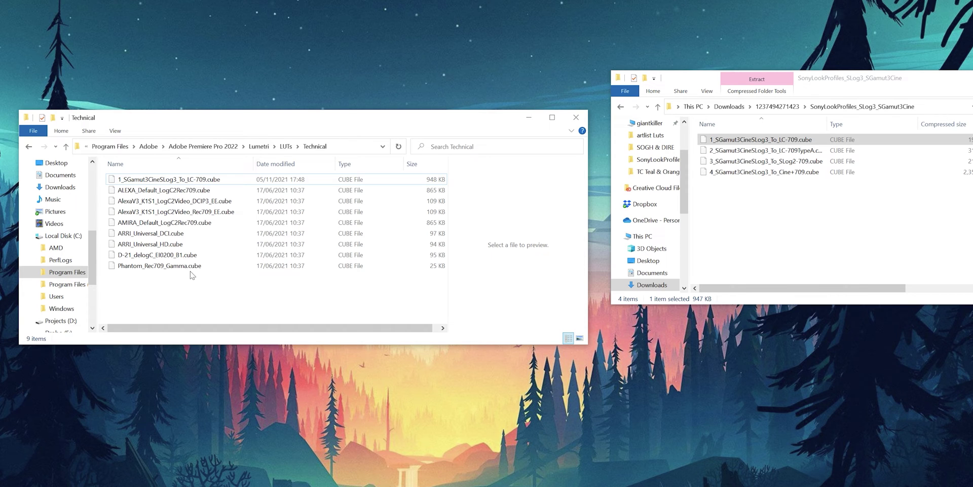
pyautogui.click(30, 147)
pyautogui.doubleClick(128, 180)
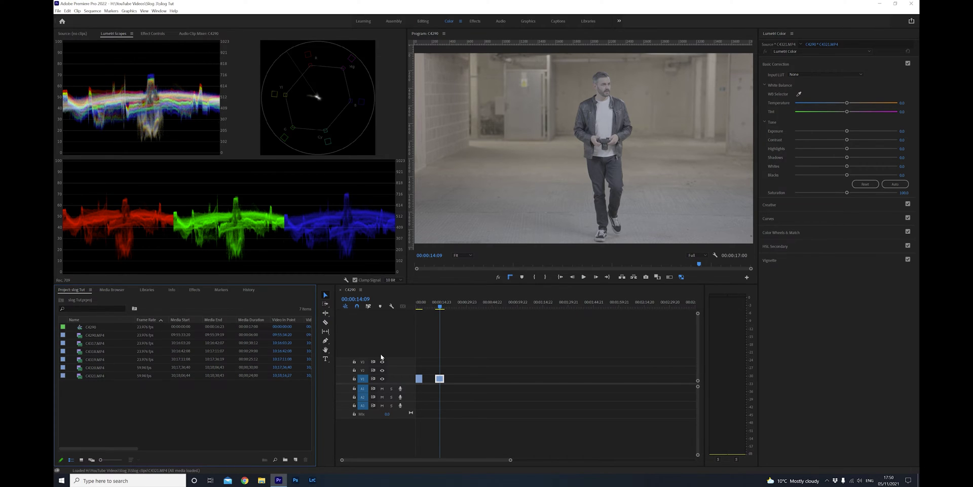
# Set the Basic Correction Input LUT to 1_SGamut3CineSLog3_To_LC-709
pyautogui.click(825, 75)
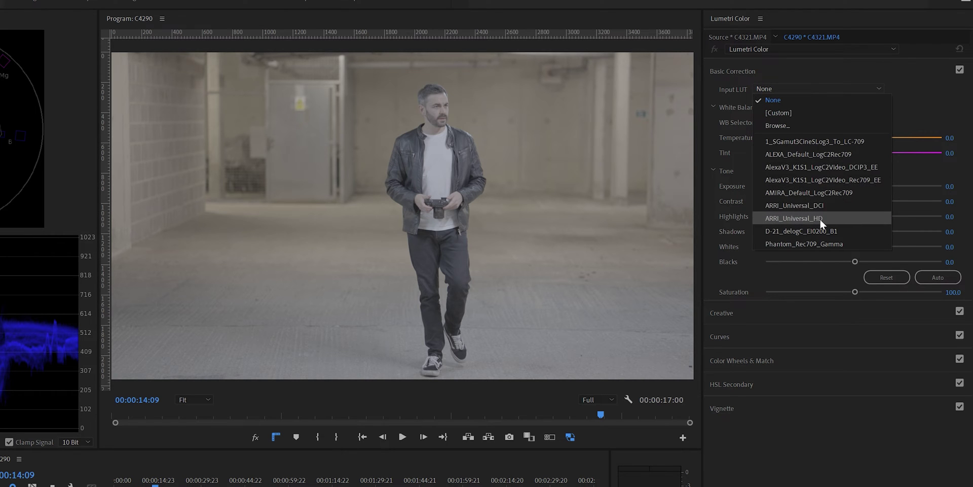
pyautogui.click(795, 141)
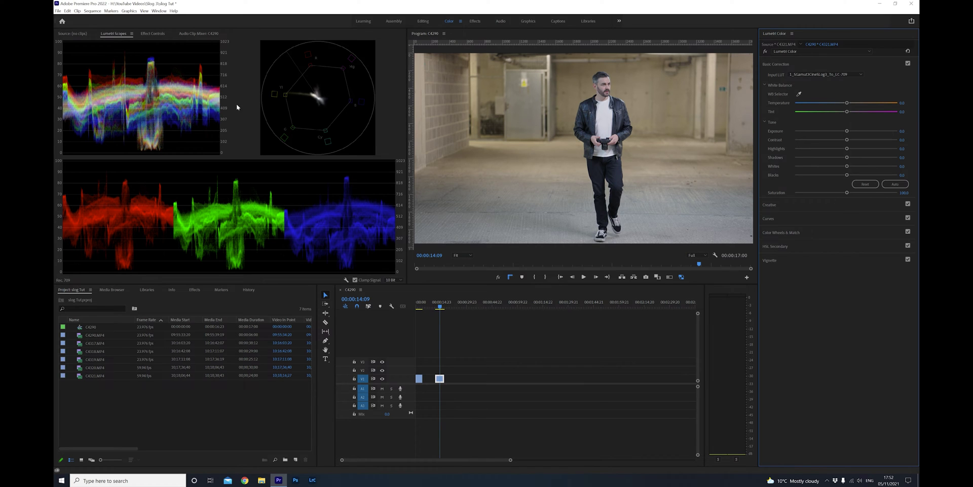
# Start a free-form Opacity mask and zoom the Program monitor to 200%
pyautogui.click(157, 34)
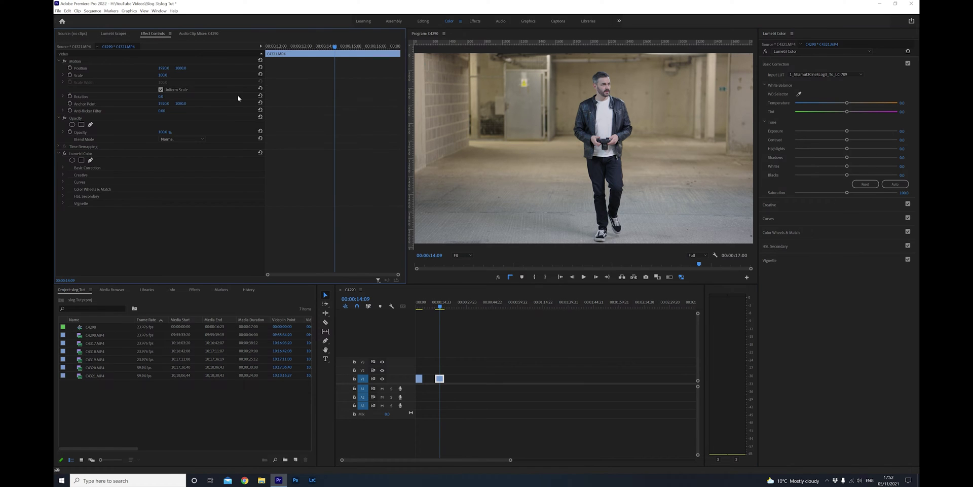
pyautogui.click(91, 125)
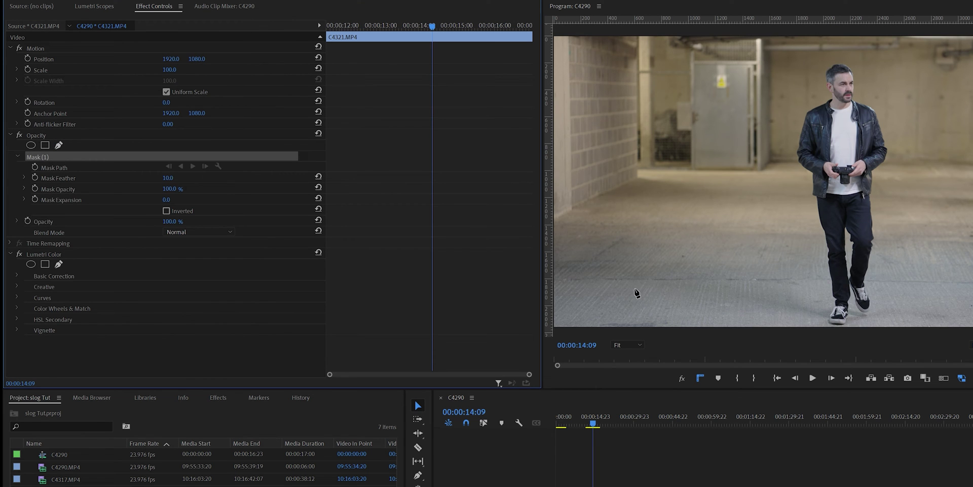
pyautogui.click(633, 344)
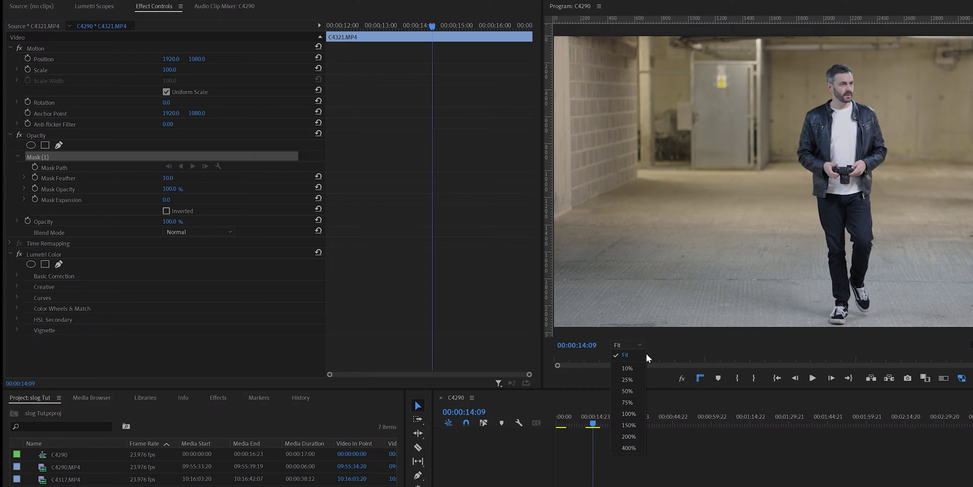
pyautogui.click(632, 436)
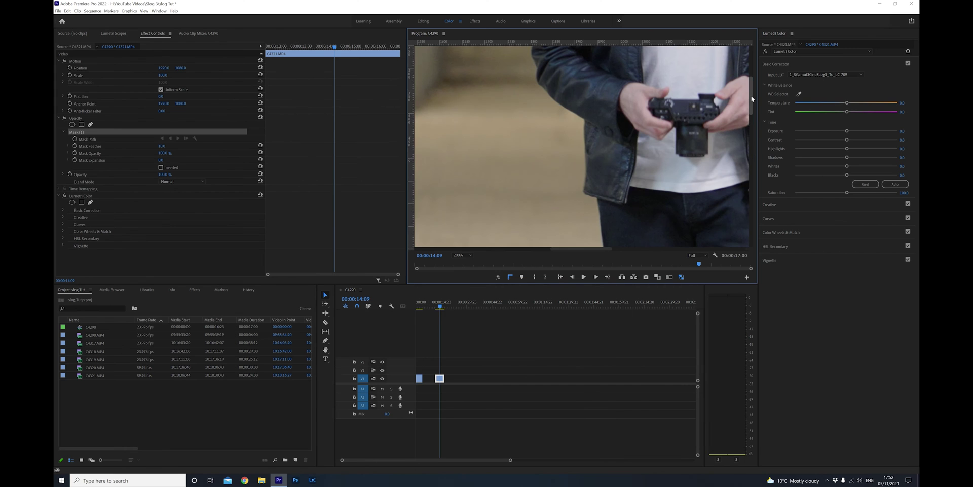
pyautogui.scroll(5, 577, 247)
pyautogui.hscroll(3, 577, 246)
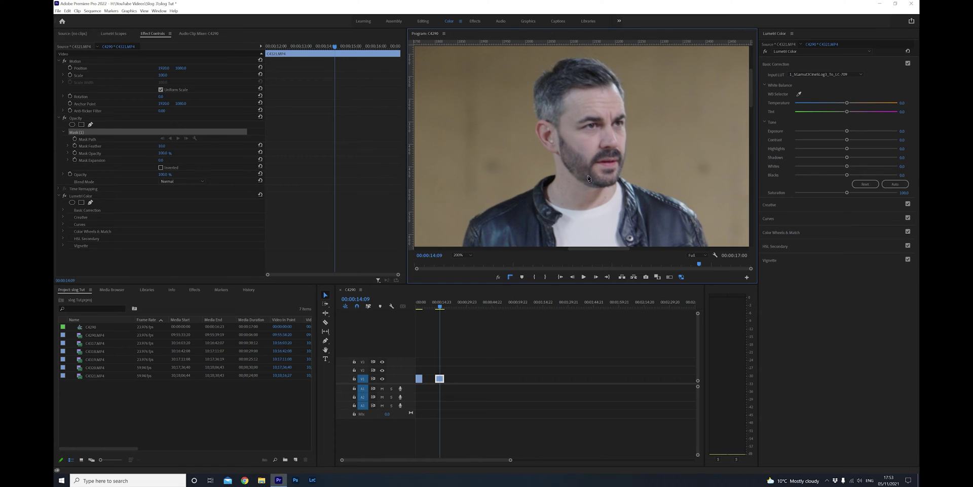
# Close a four-point mask around a small patch of facial skin
pyautogui.click(611, 92)
pyautogui.click(616, 108)
pyautogui.click(580, 115)
pyautogui.click(576, 96)
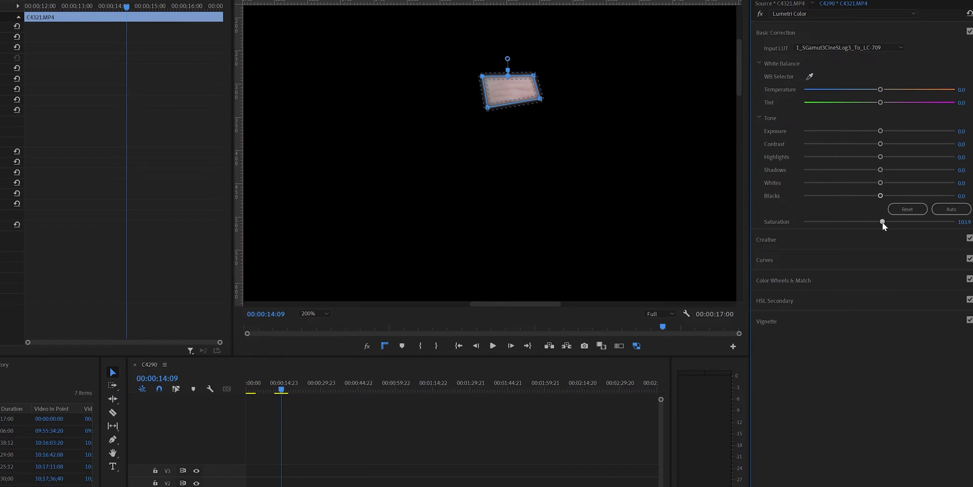
# Raise saturation to 144.1 and shift the sampled skin hue with the Hue vs Hue curve
pyautogui.moveTo(891, 222); pyautogui.dragTo(897, 222)
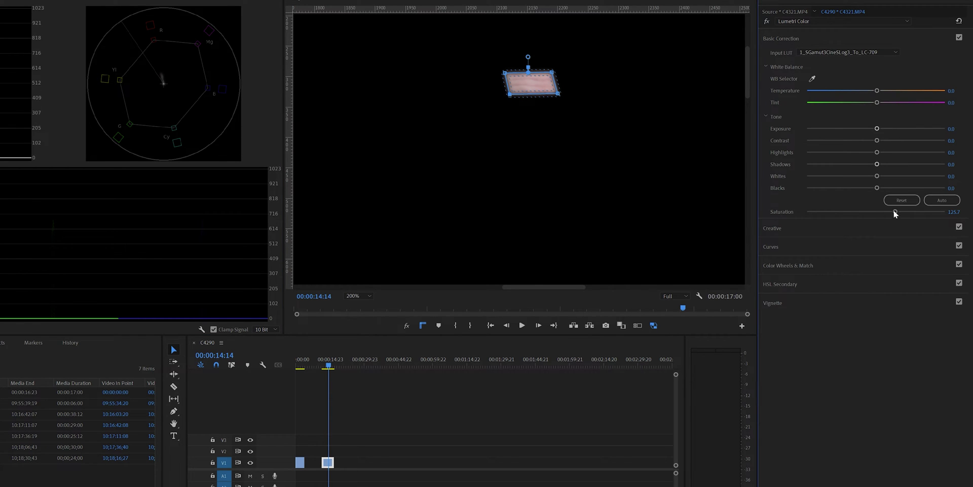
pyautogui.moveTo(894, 211); pyautogui.dragTo(915, 212)
pyautogui.click(783, 248)
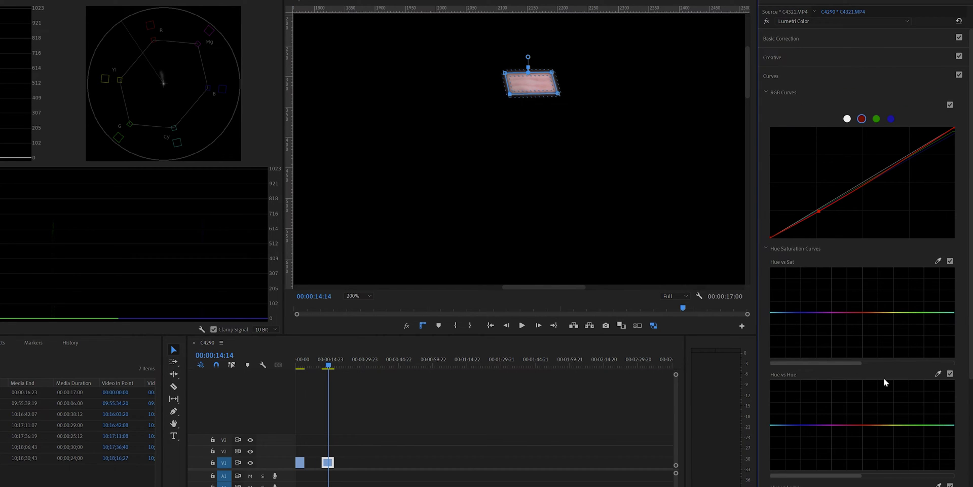
pyautogui.click(937, 374)
pyautogui.click(525, 89)
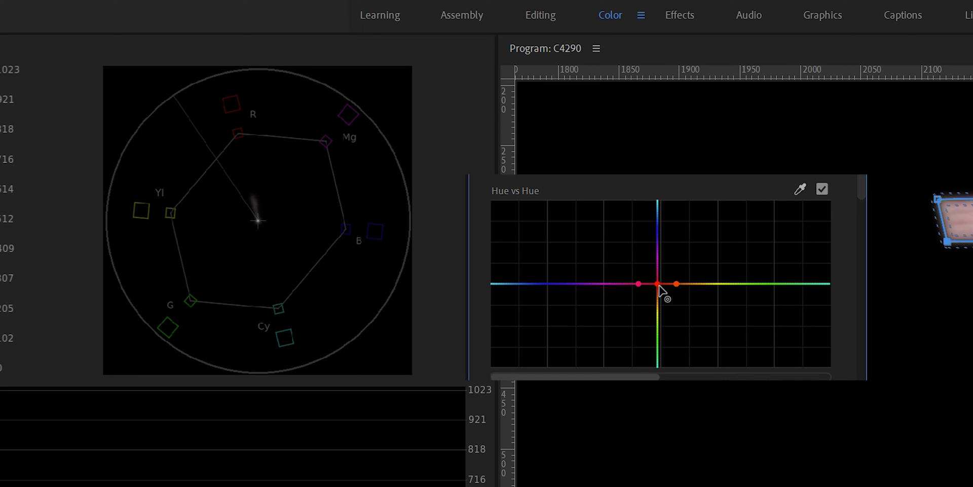
pyautogui.moveTo(658, 285)
pyautogui.mouseDown()
pyautogui.moveTo(655, 269)
pyautogui.moveTo(658, 295)
pyautogui.mouseUp()
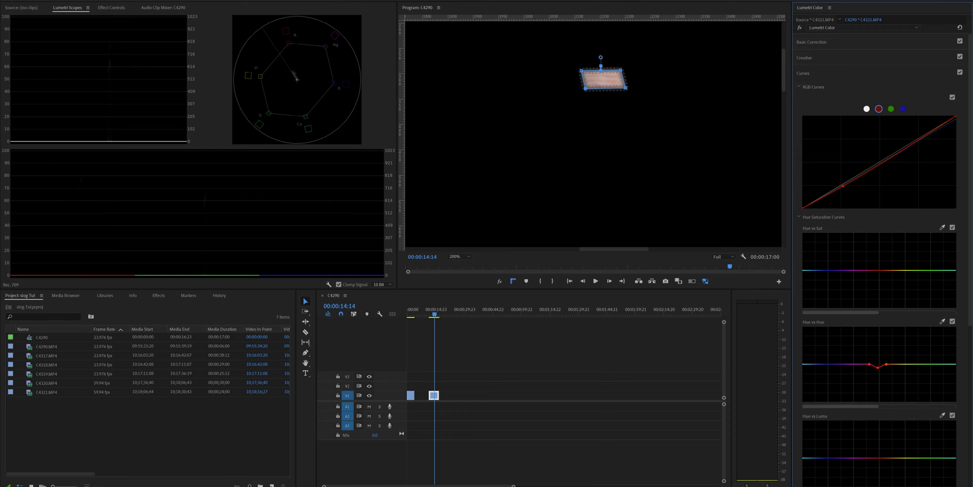
# Disable the opacity mask and fit the whole frame in the Program monitor
pyautogui.click(104, 8)
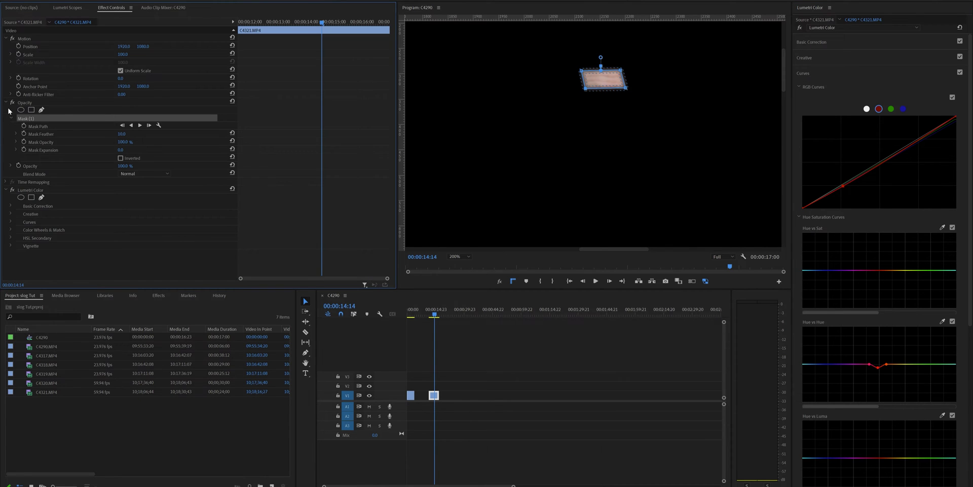
pyautogui.click(12, 103)
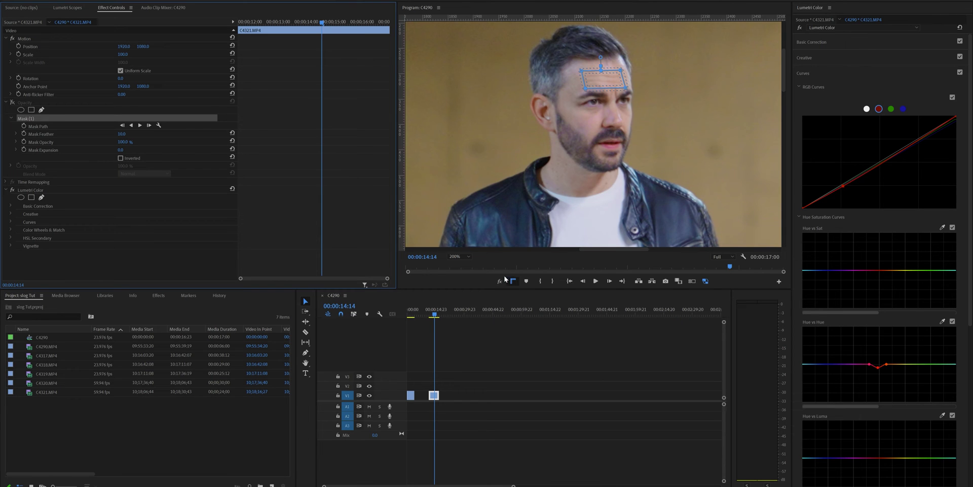
pyautogui.click(459, 256)
pyautogui.click(467, 262)
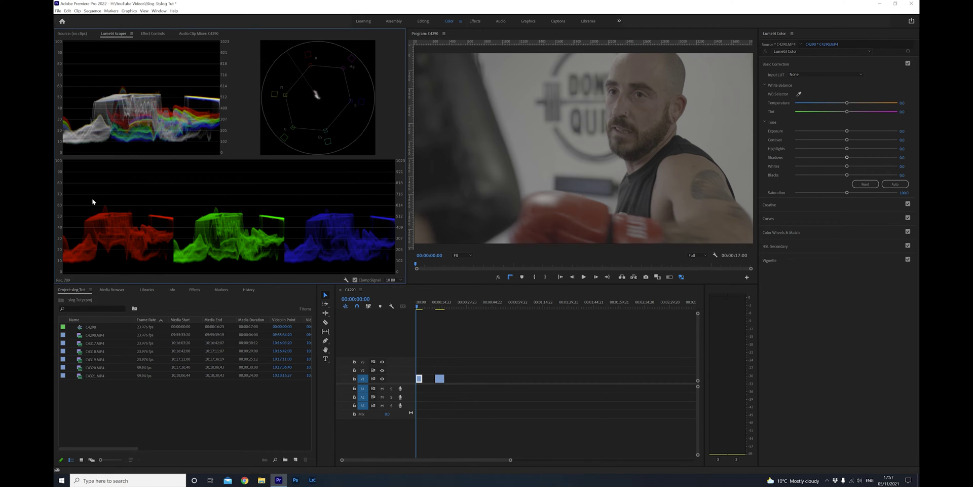
# At 00:00:03:10, apply the 1_SGamut3CineSLog3_To_LC-709 input LUT and set Exposure to 1.9
pyautogui.click(422, 306)
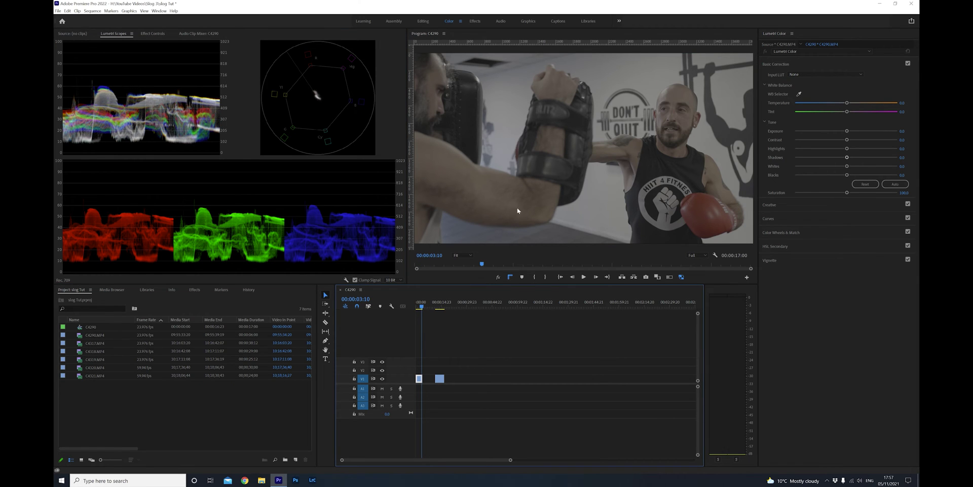
pyautogui.moveTo(847, 131); pyautogui.dragTo(862, 132)
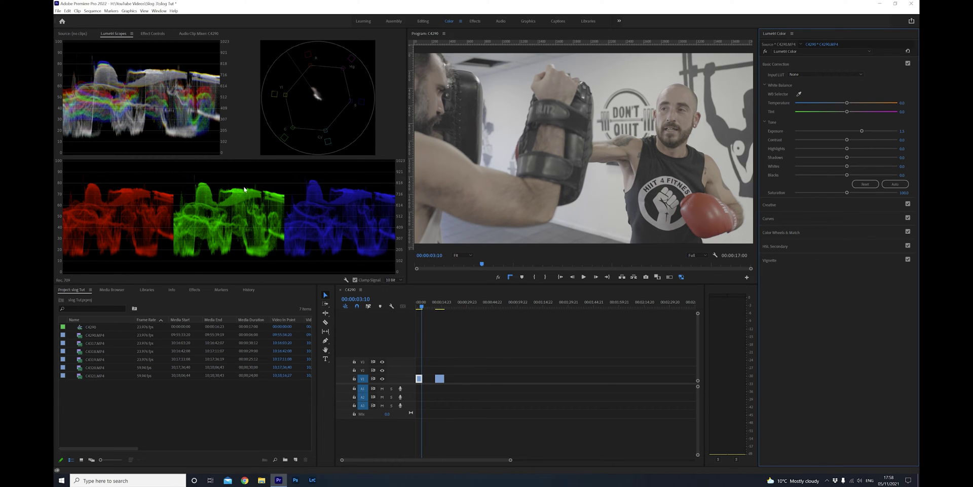
pyautogui.click(830, 74)
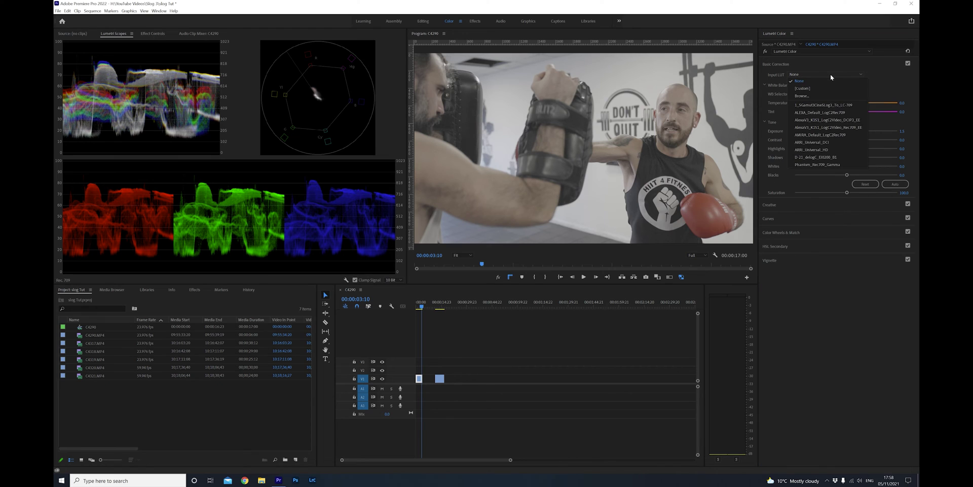
pyautogui.click(837, 105)
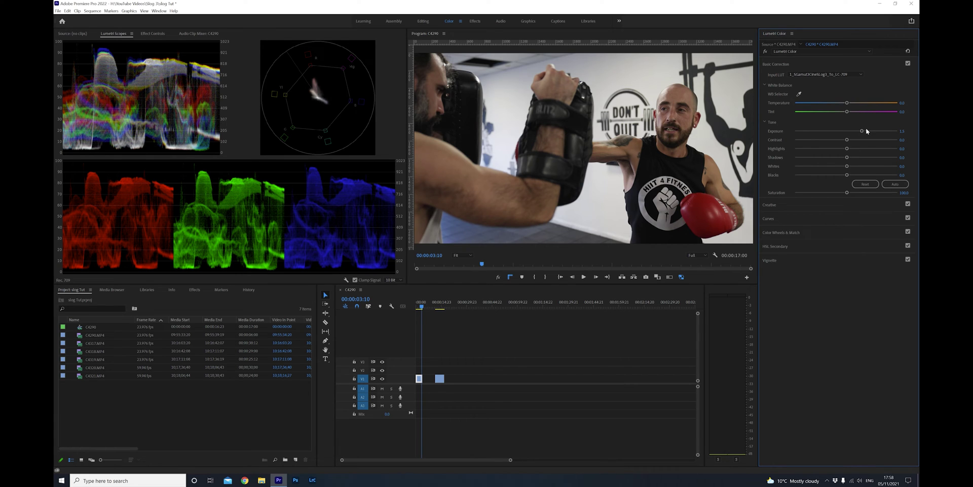
pyautogui.moveTo(863, 132); pyautogui.dragTo(870, 132)
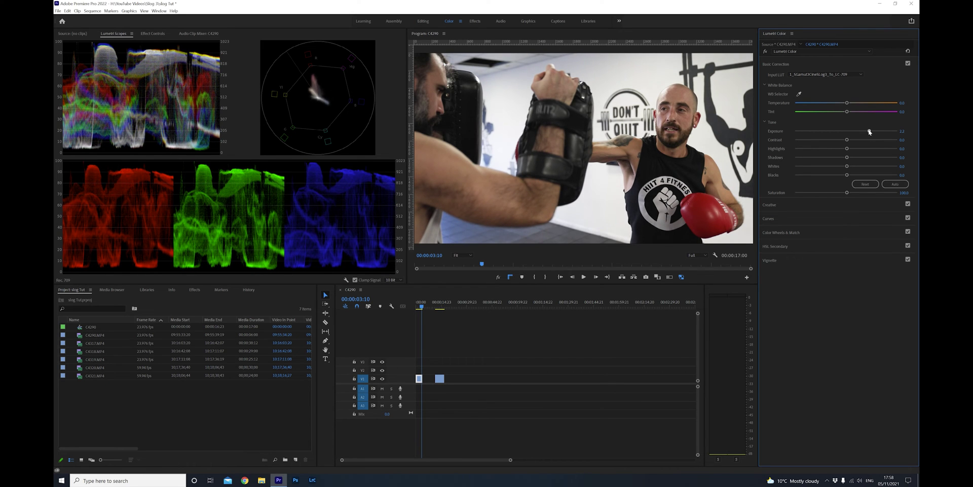
pyautogui.moveTo(870, 132); pyautogui.dragTo(866, 132)
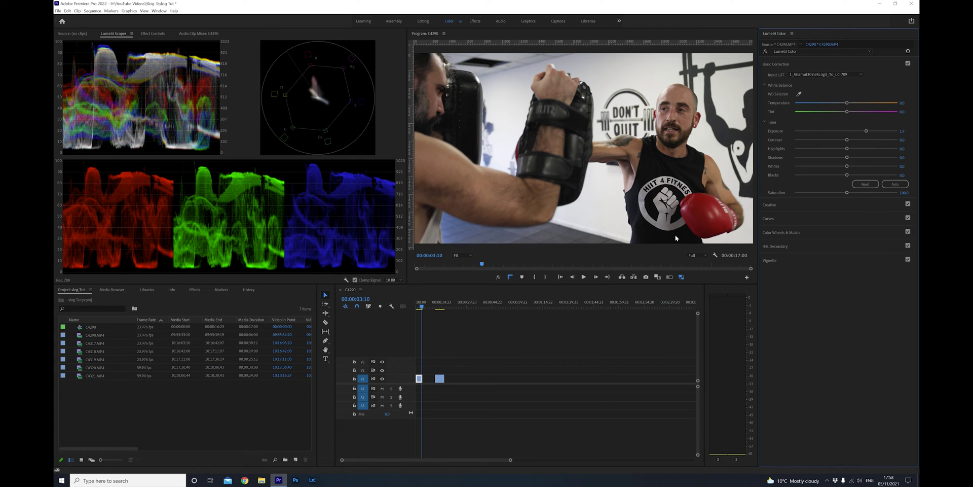
pyautogui.click(161, 35)
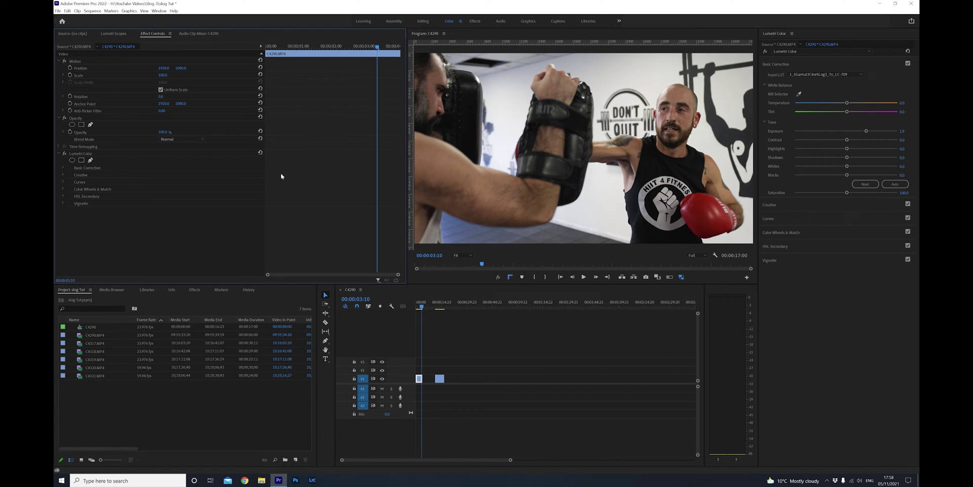
pyautogui.click(90, 125)
pyautogui.click(696, 120)
pyautogui.click(665, 89)
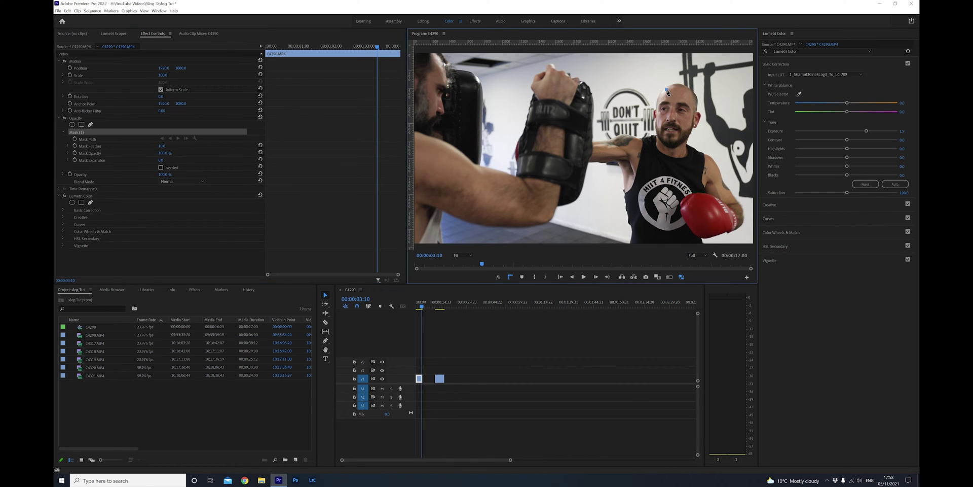
pyautogui.click(687, 90)
pyautogui.click(689, 104)
pyautogui.click(665, 101)
pyautogui.click(667, 90)
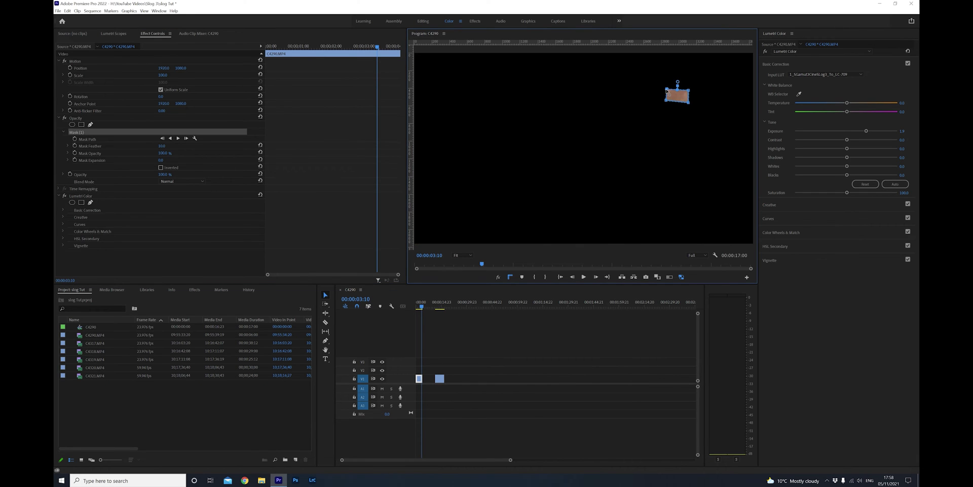
pyautogui.click(124, 34)
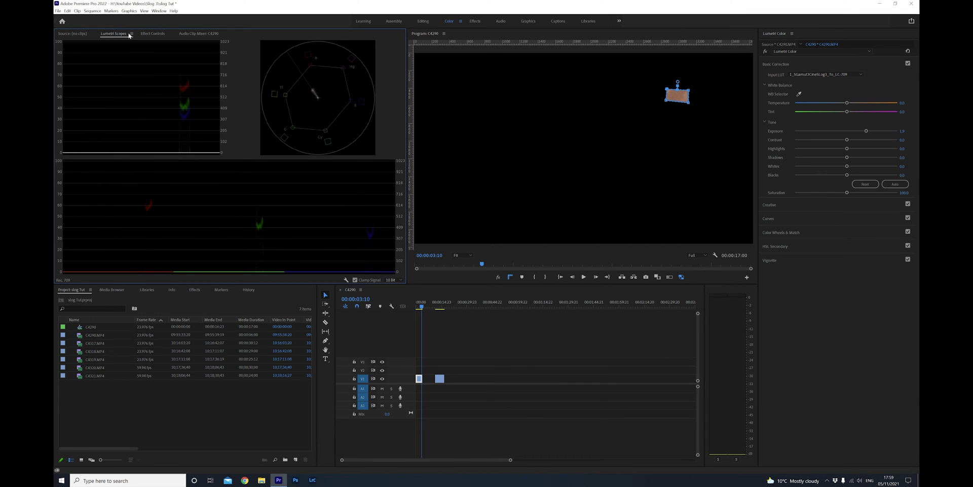
pyautogui.click(150, 34)
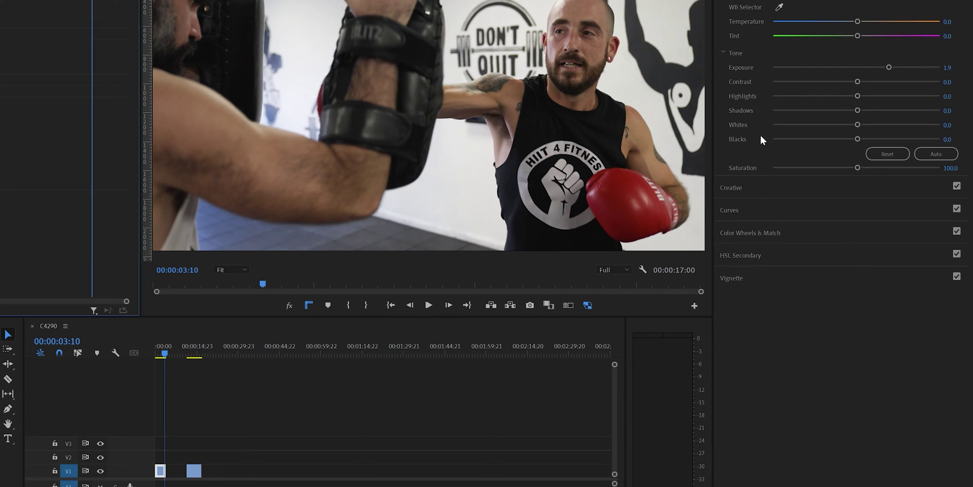
# In HSL Secondary, sample the head skin for the key and enable the Color/Gray preview
pyautogui.click(742, 258)
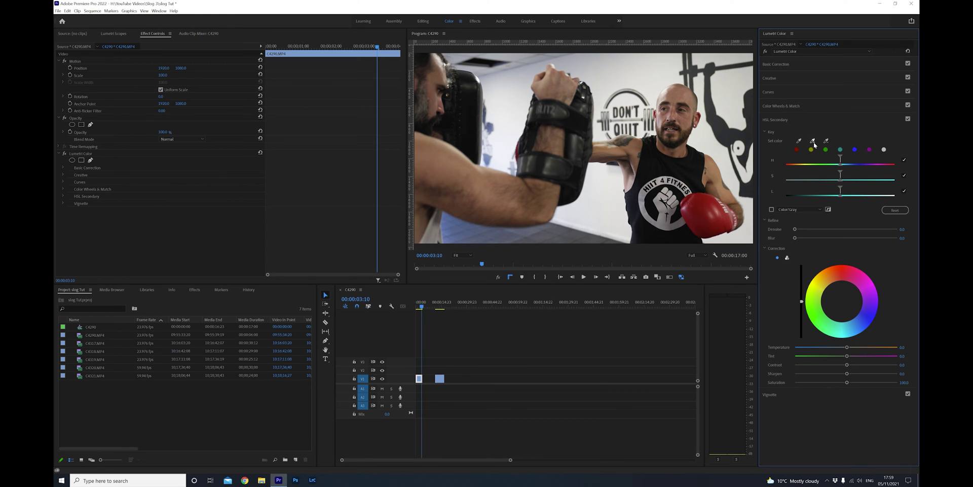
pyautogui.click(812, 140)
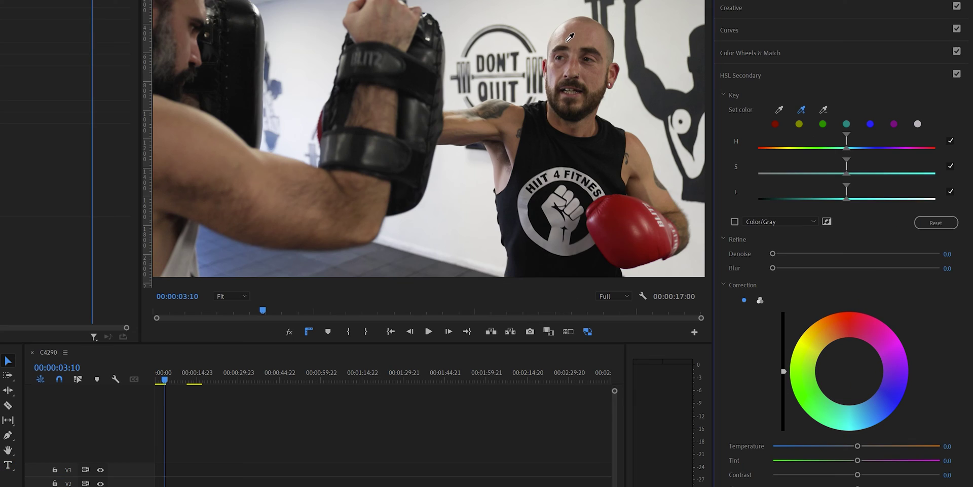
pyautogui.click(681, 96)
pyautogui.click(588, 37)
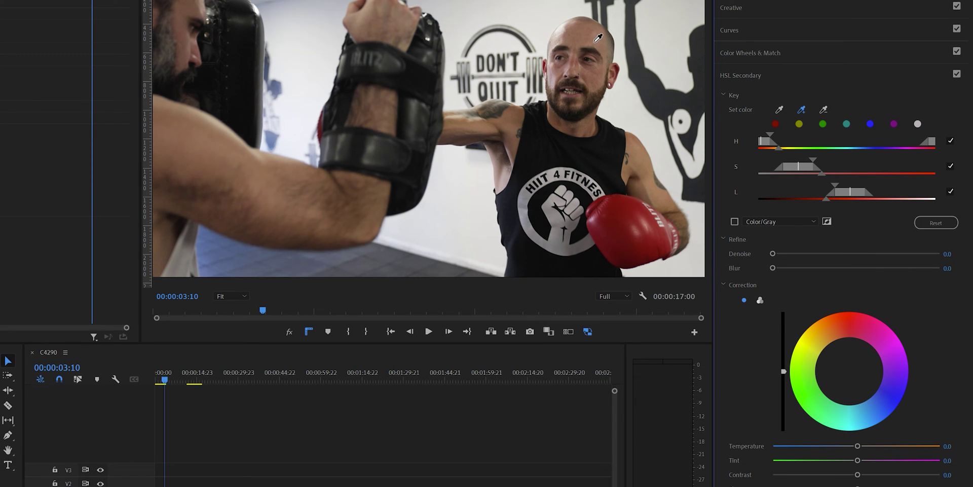
pyautogui.click(734, 222)
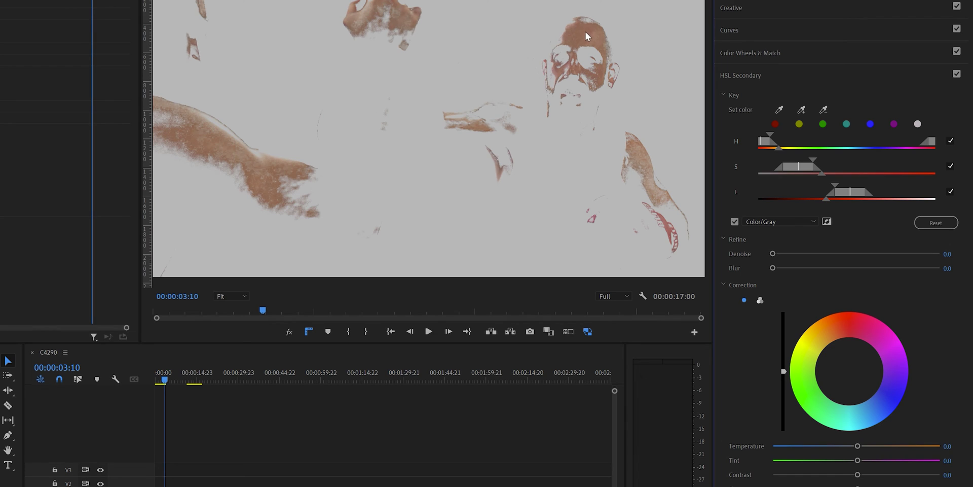
# Add more head and darker arm skin tones to the key, then invert it
pyautogui.click(801, 110)
pyautogui.moveTo(568, 45)
pyautogui.mouseDown()
pyautogui.moveTo(559, 49)
pyautogui.moveTo(570, 32)
pyautogui.mouseUp()
pyautogui.click(602, 98)
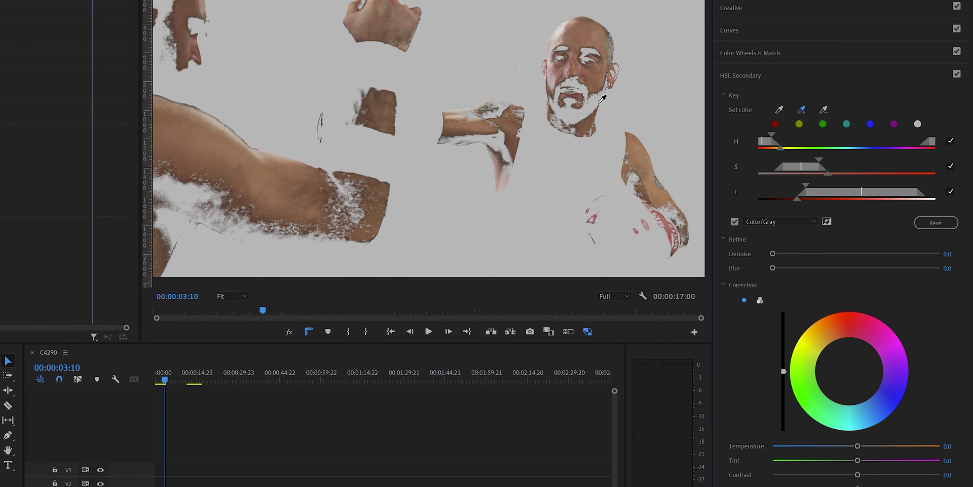
pyautogui.click(602, 98)
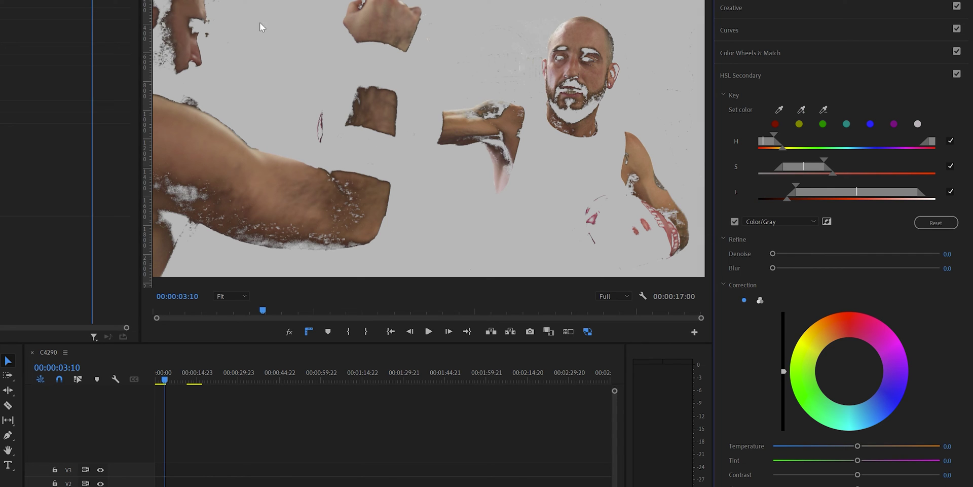
pyautogui.click(826, 222)
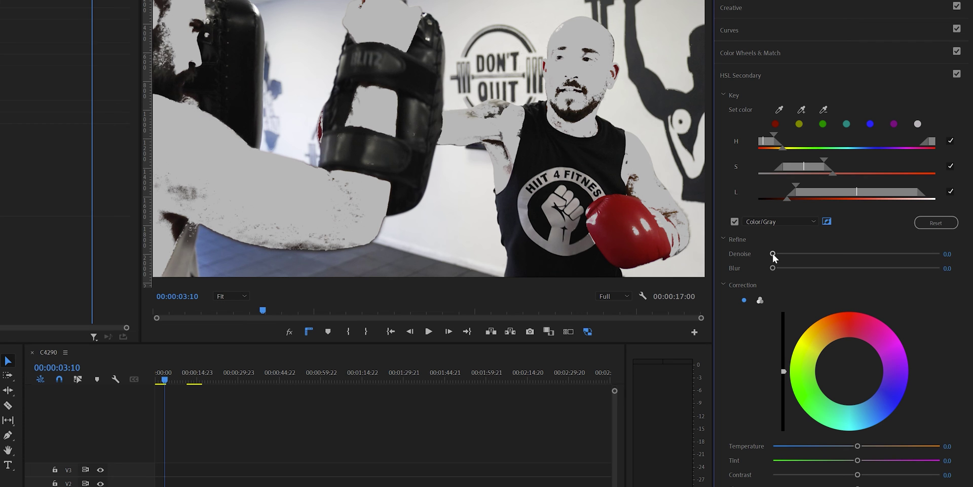
# Soften the key matte with Denoise and Blur and switch Correction to three-way wheels
pyautogui.moveTo(794, 230); pyautogui.dragTo(808, 231)
pyautogui.moveTo(777, 268); pyautogui.dragTo(799, 268)
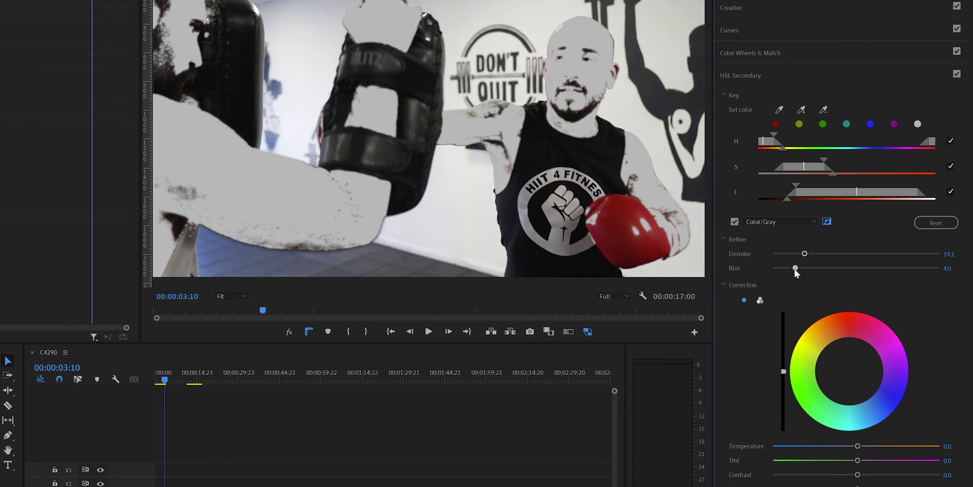
pyautogui.click(760, 299)
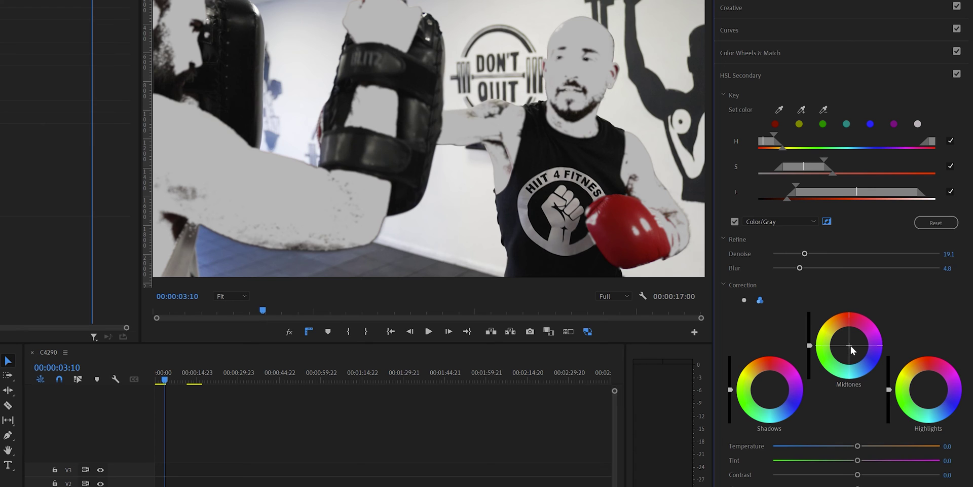
# Tint the non-skin midtones and highlights teal and cool Temperature to -11.2
pyautogui.click(850, 344)
pyautogui.moveTo(849, 345); pyautogui.dragTo(850, 348)
pyautogui.click(928, 389)
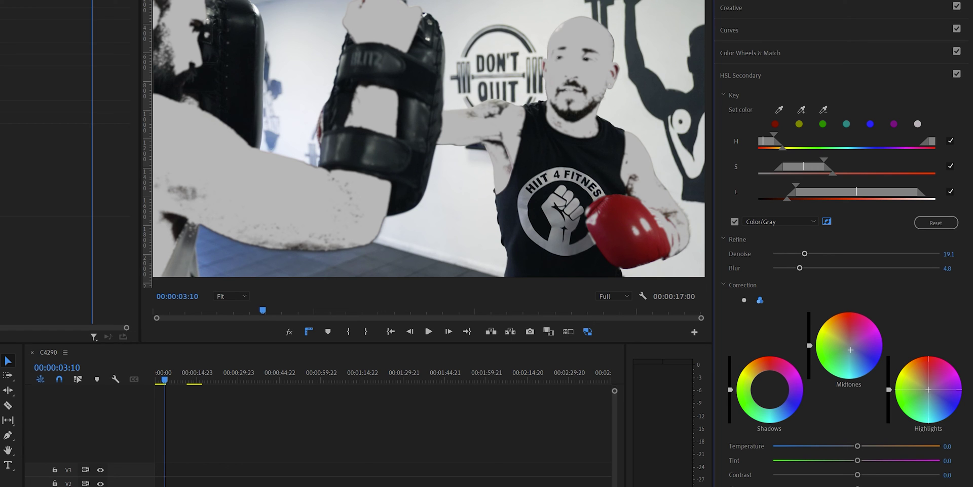
pyautogui.moveTo(929, 390); pyautogui.dragTo(930, 394)
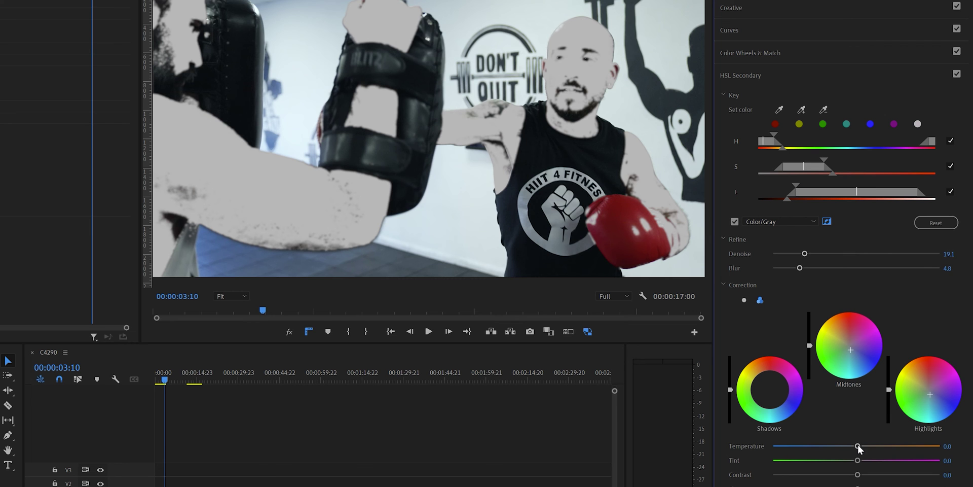
pyautogui.moveTo(858, 446); pyautogui.dragTo(845, 452)
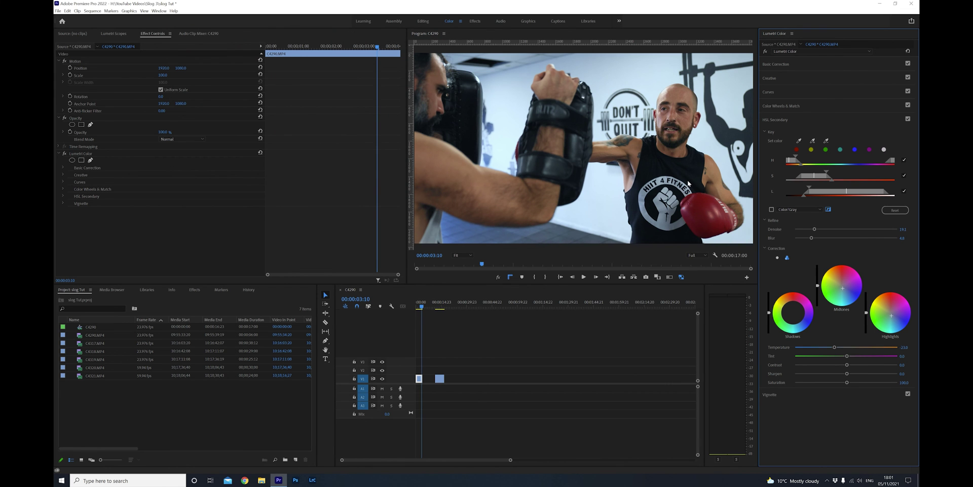
# Compare the clip with and without the HSL Secondary teal grade, leave it enabled, and expand Curves
pyautogui.click(908, 119)
pyautogui.click(908, 119)
pyautogui.click(907, 119)
pyautogui.click(908, 119)
pyautogui.click(907, 119)
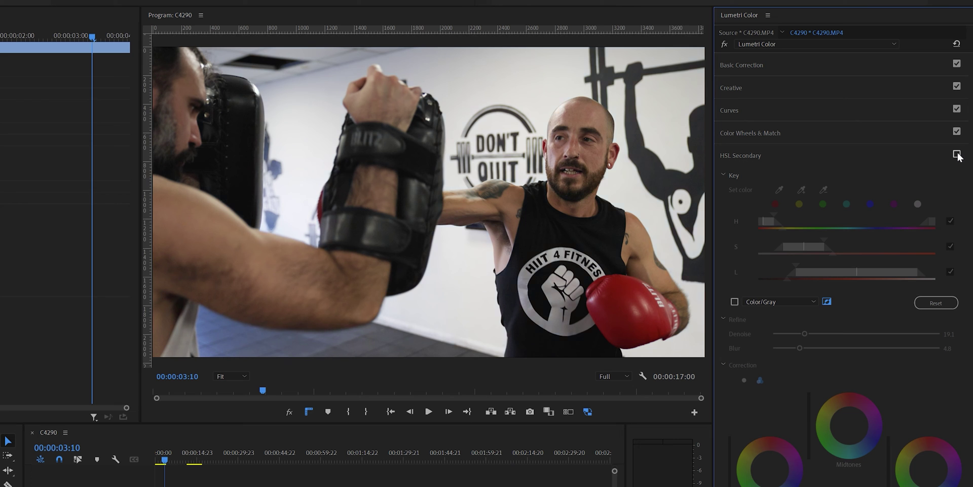
pyautogui.click(908, 119)
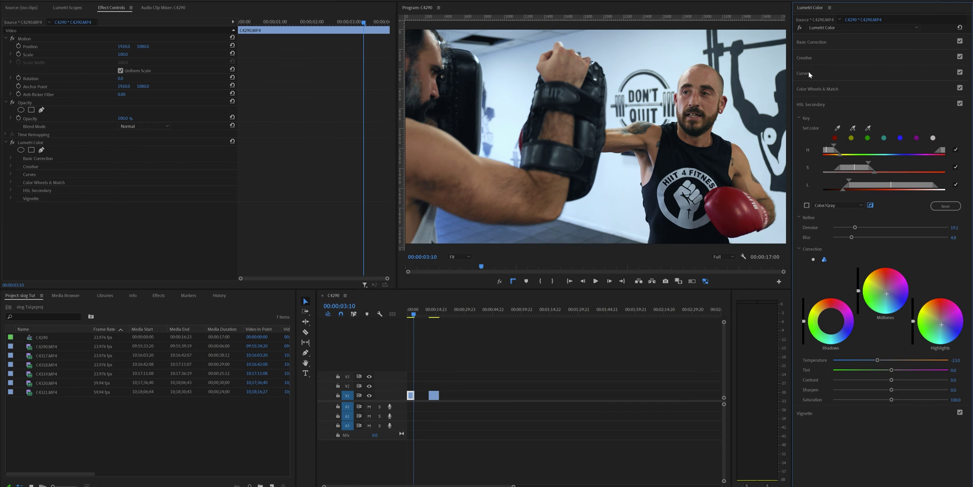
pyautogui.click(737, 109)
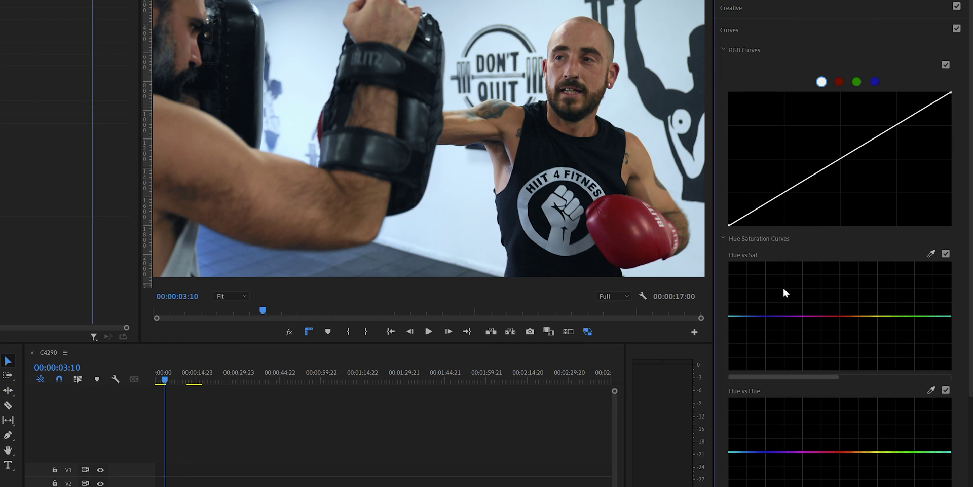
# Sample the red glove with the Hue vs Sat eyedropper and raise the red point to boost its saturation
pyautogui.click(930, 254)
pyautogui.moveTo(840, 315)
pyautogui.mouseDown()
pyautogui.moveTo(839, 295)
pyautogui.moveTo(841, 306)
pyautogui.mouseUp()
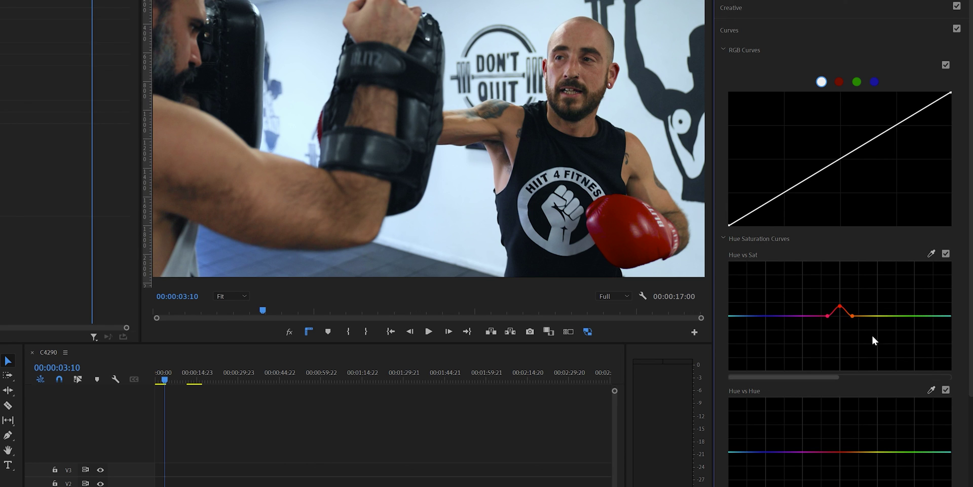